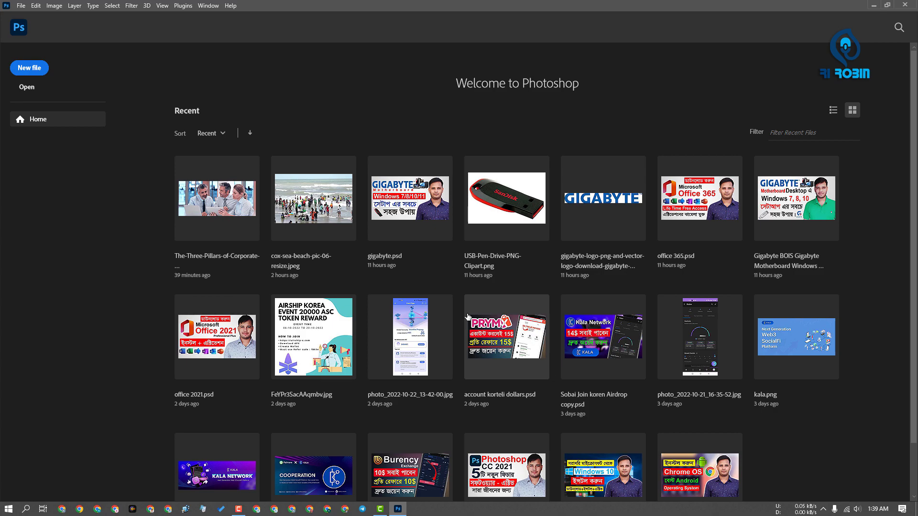
Switch to the YouTube channel page in the browser and look through its uploads, playlists and other channels.
left_click(256, 509)
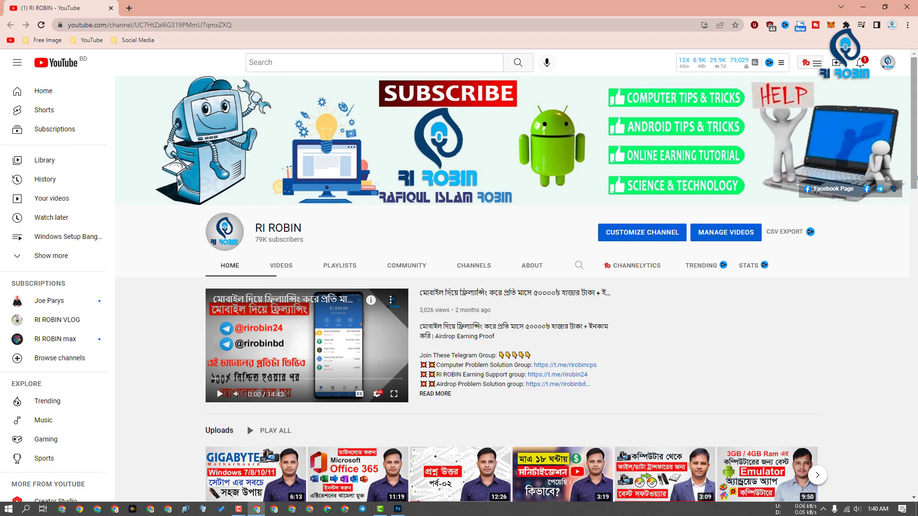
scroll(915, 138, "down", 1)
left_click_drag(916, 139, 910, 213)
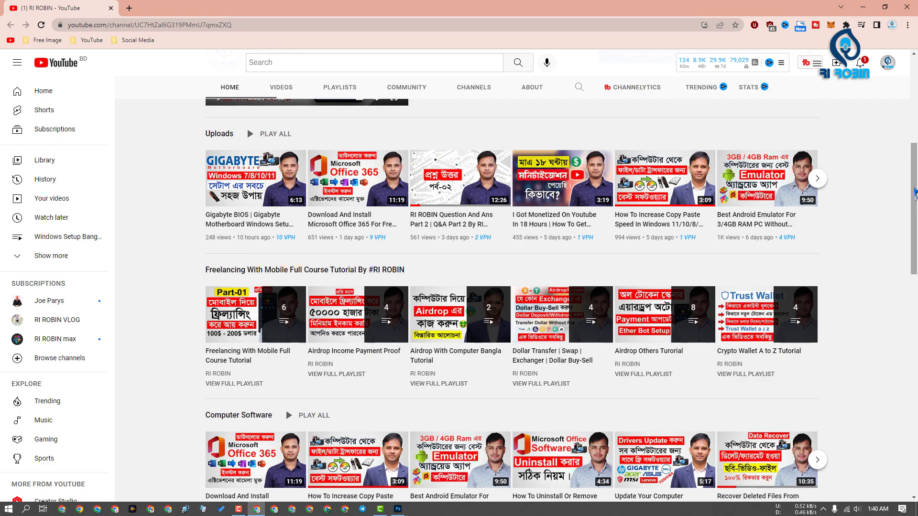
scroll(914, 207, "down", 3)
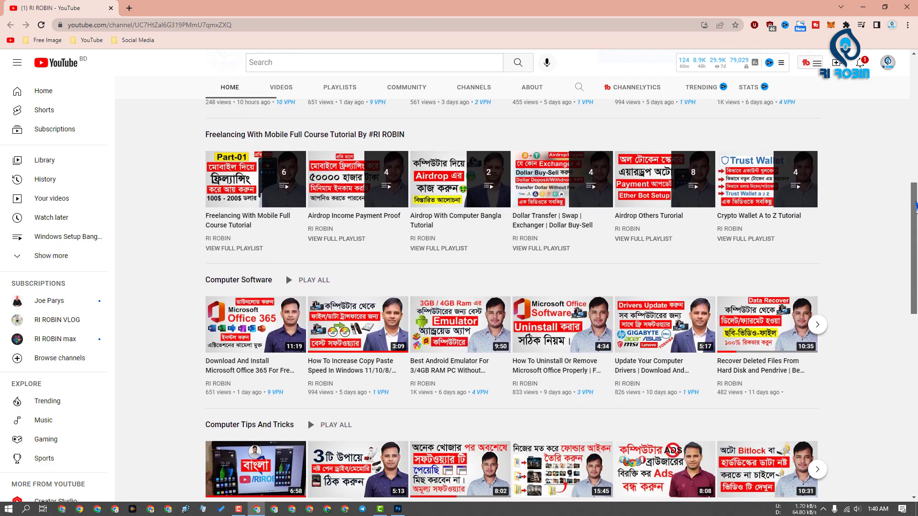
left_click_drag(915, 206, 916, 366)
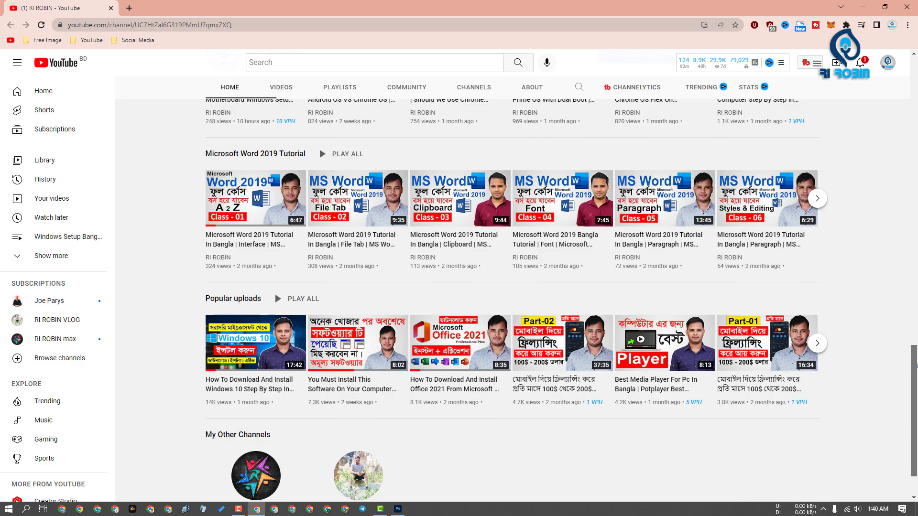
left_click_drag(916, 366, 917, 126)
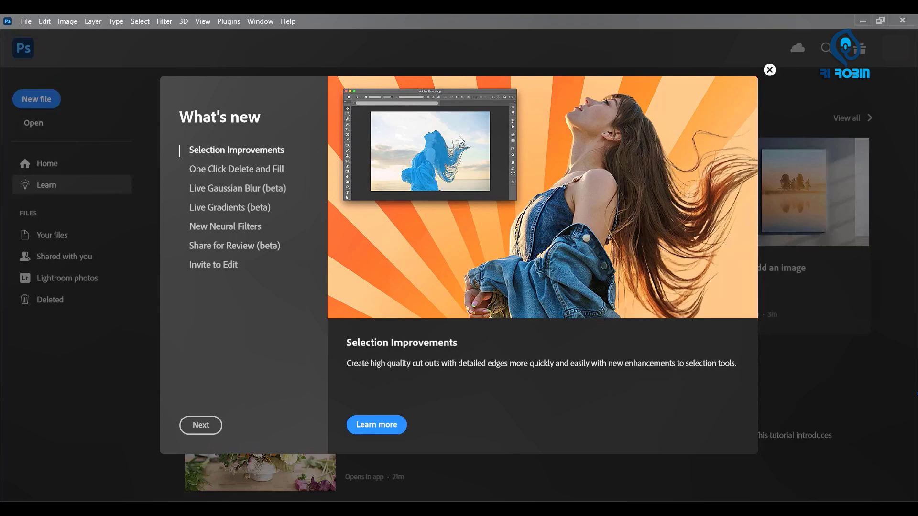
Review the What's new entries from One Click Delete and Fill through Invite to Edit.
left_click(277, 172)
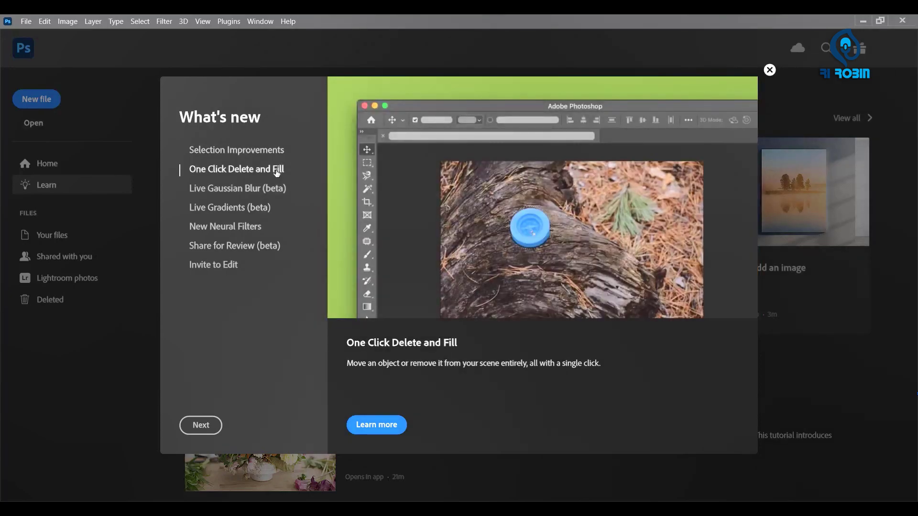
left_click(264, 191)
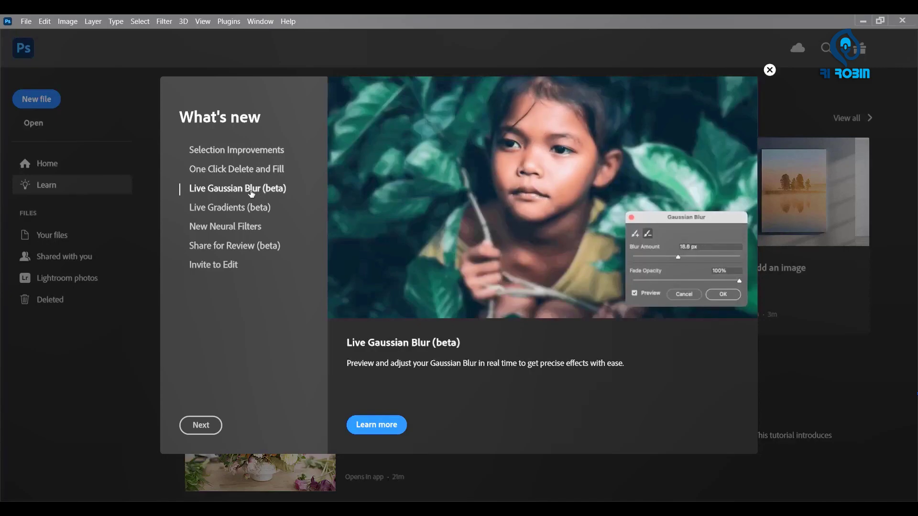
left_click(255, 211)
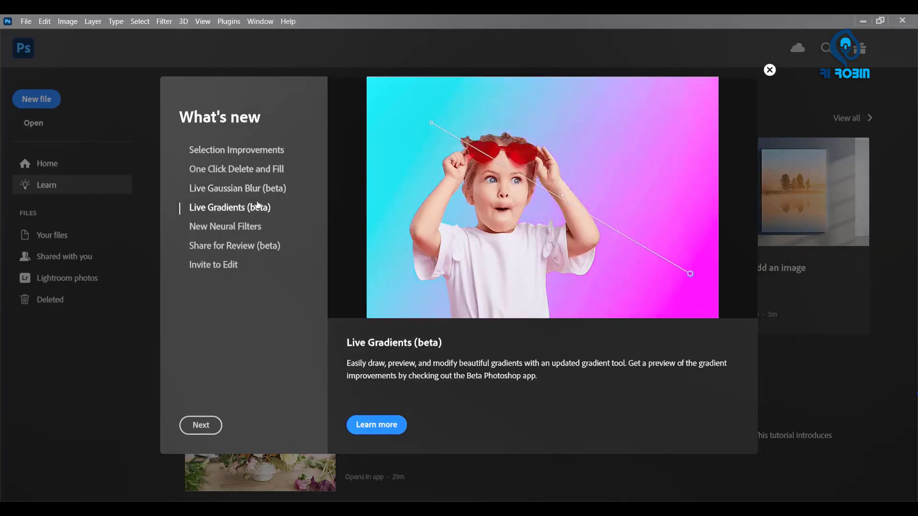
left_click(246, 227)
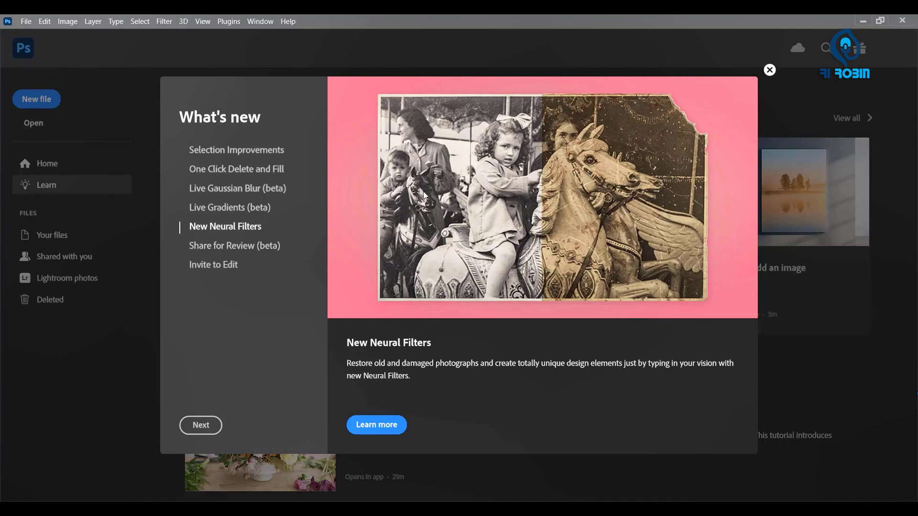
left_click(260, 245)
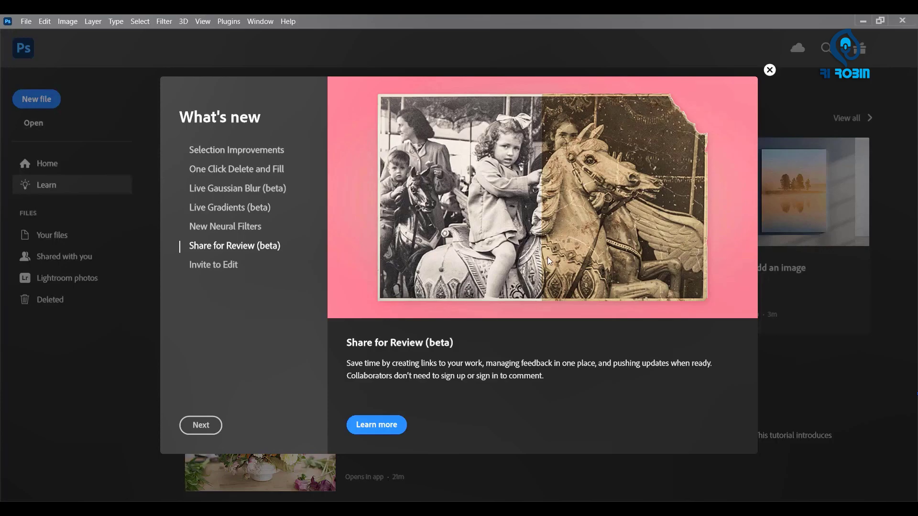
left_click(213, 265)
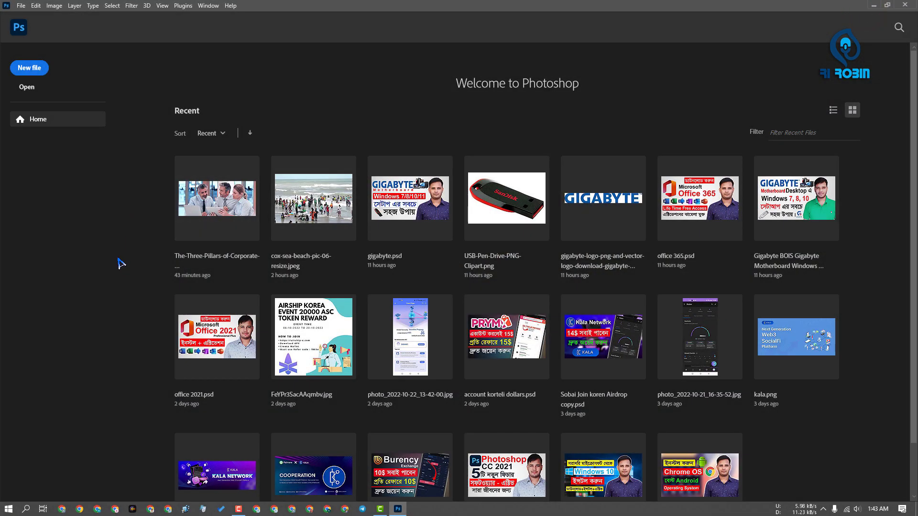
Open the recent The-Three-Pillars-of-Corporate-Governance banner image and start masking in the Camera Raw filter.
left_click(194, 196)
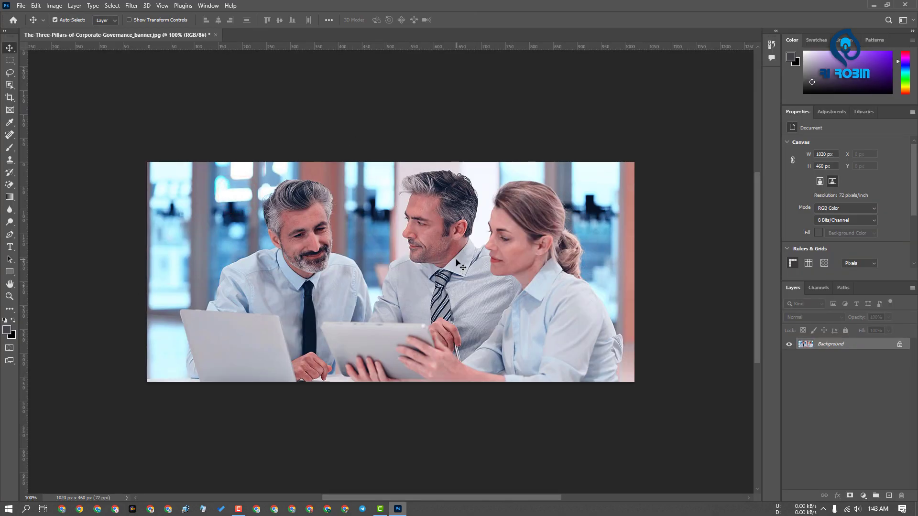
left_click(131, 6)
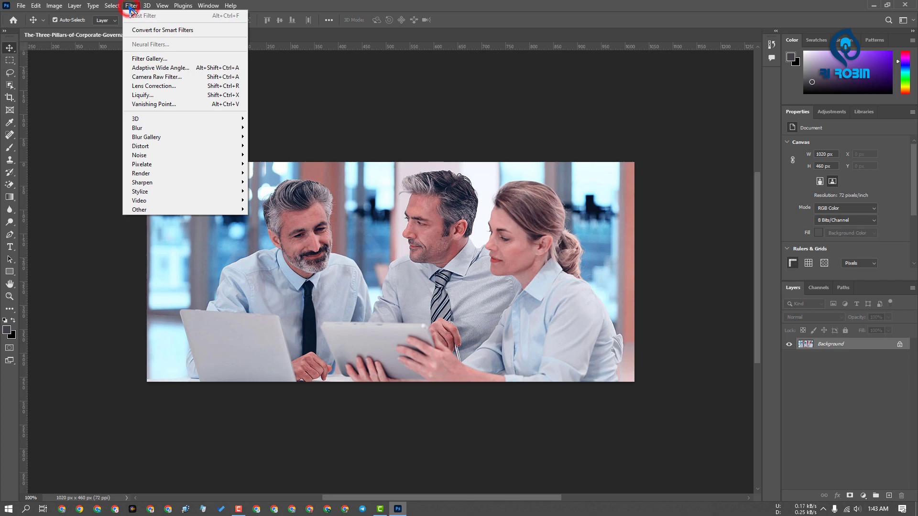
left_click(185, 77)
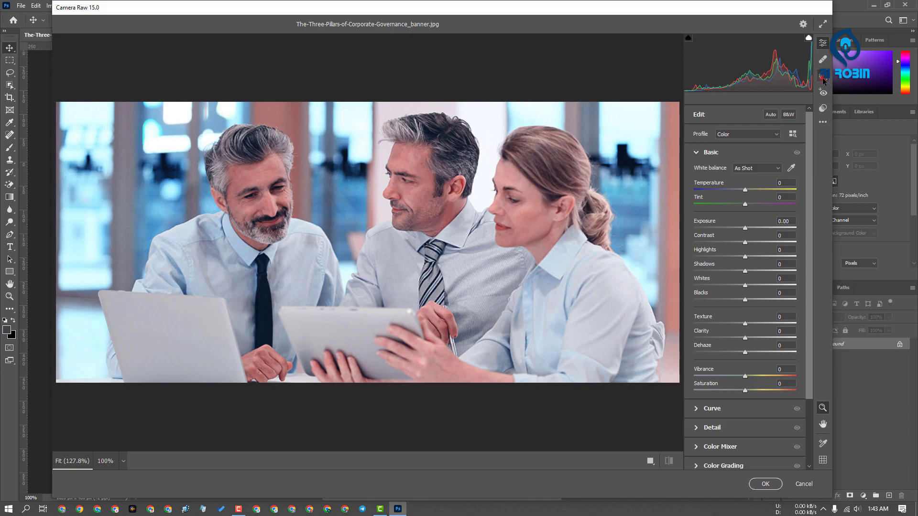
left_click(823, 77)
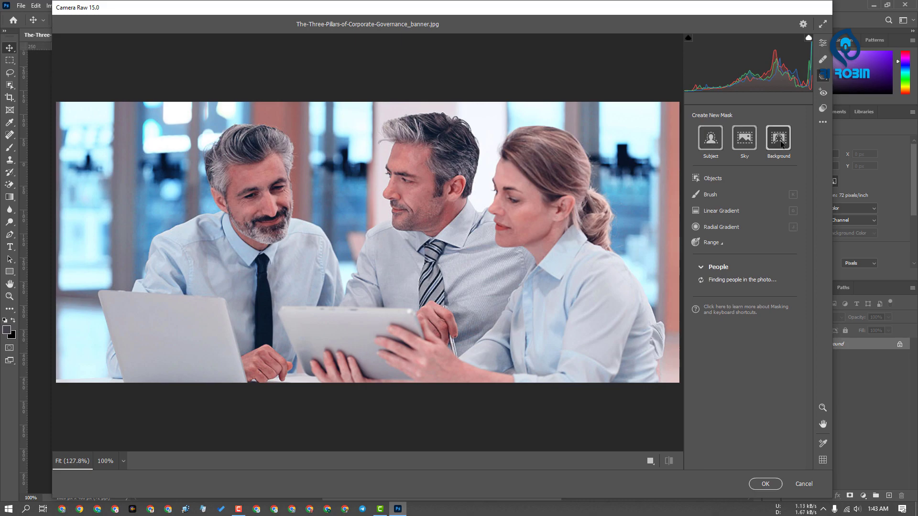
Create a people mask limited to the face skin of Person 3, the woman.
left_click(712, 143)
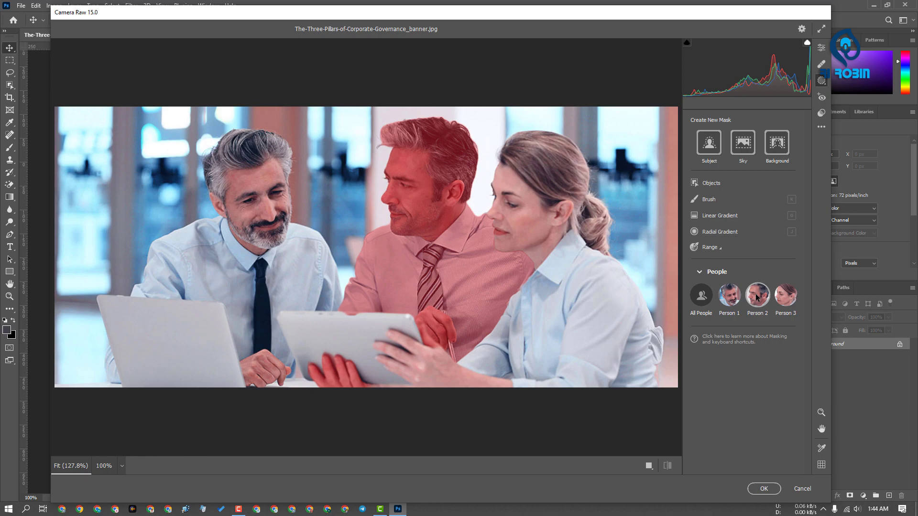
left_click(790, 298)
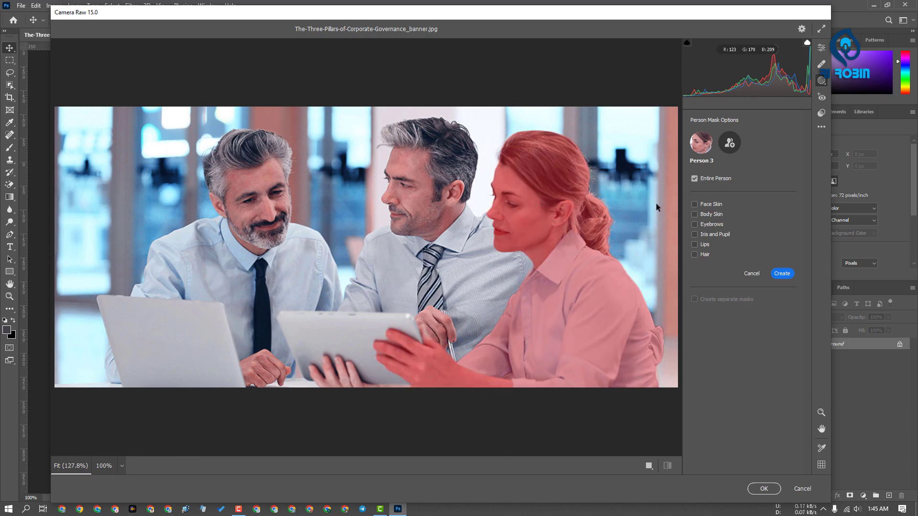
left_click(695, 204)
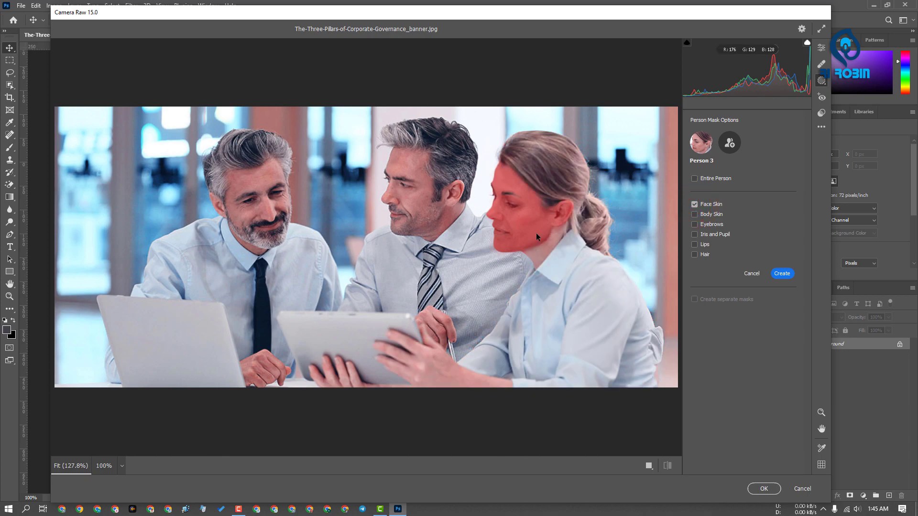
left_click(785, 275)
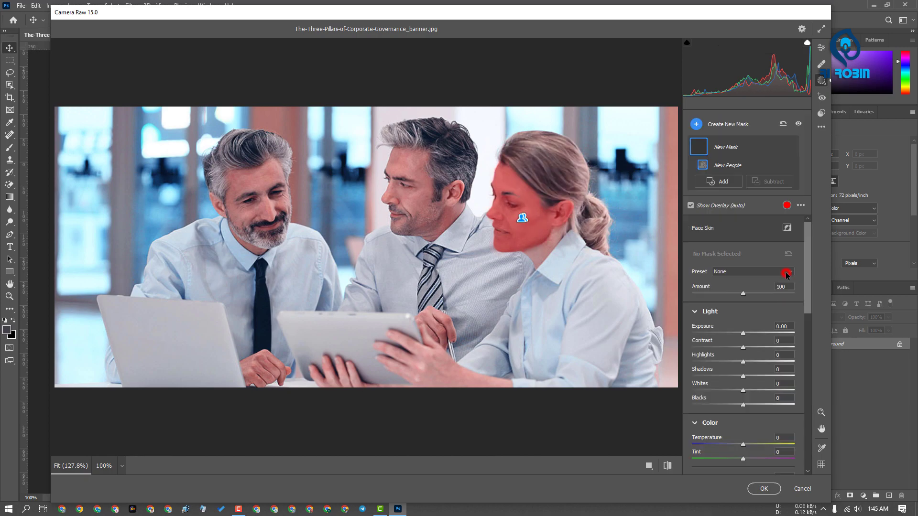
Set the face skin mask's exposure to +0.15, whites to -8 and shadows to +12, and apply the filter.
mouse_move(744, 335)
left_mouse_down()
mouse_move(759, 334)
mouse_move(734, 335)
mouse_move(745, 333)
left_mouse_up()
left_click_drag(743, 391, 739, 391)
left_click_drag(743, 377, 737, 377)
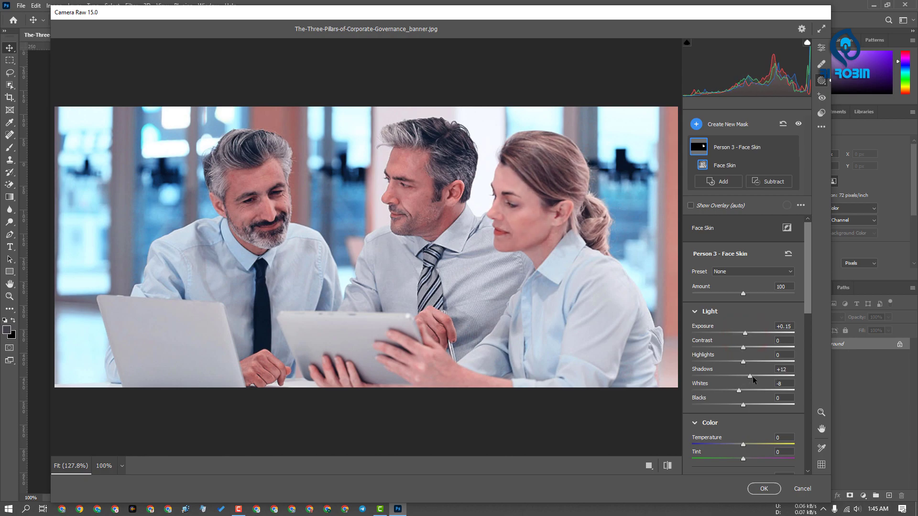
left_click(763, 488)
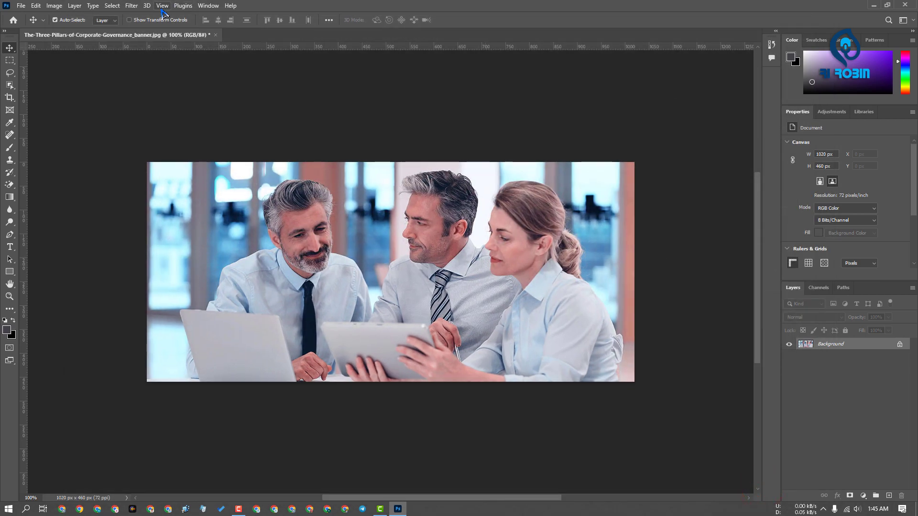
Reopen the Camera Raw filter on the image, try an automatic Sky mask, and reset all masks.
left_click(131, 5)
left_click(171, 77)
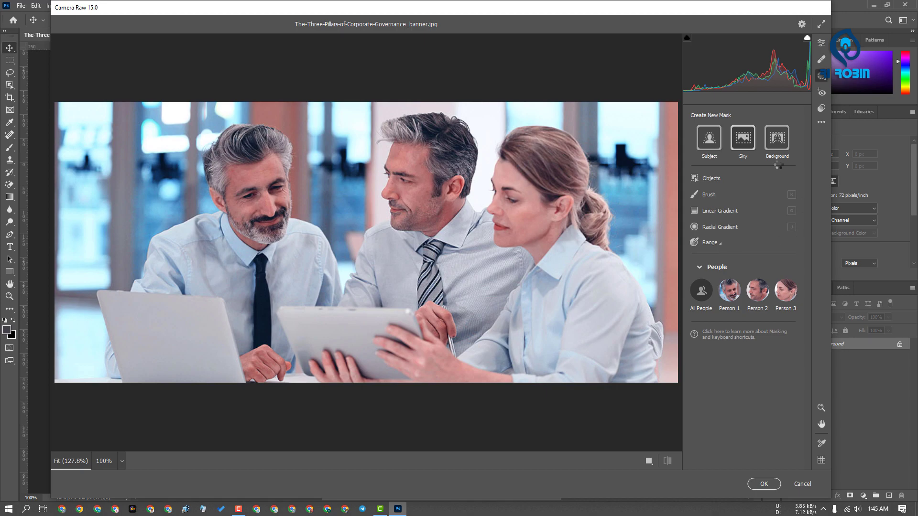
left_click(744, 143)
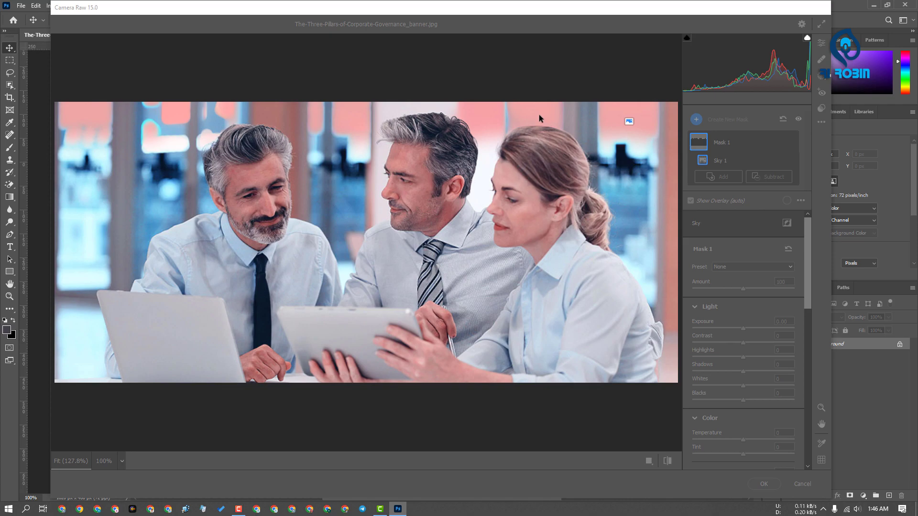
left_click(779, 125)
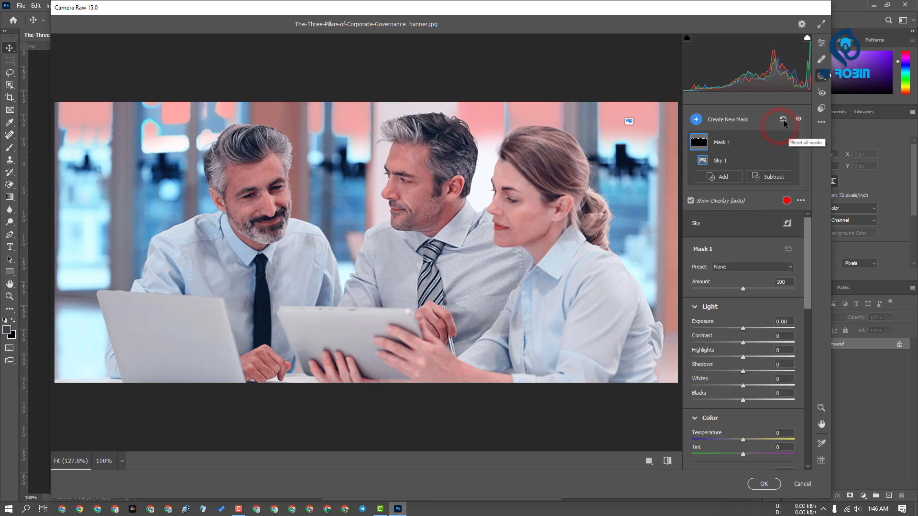
left_click(778, 123)
Try an automatic Background mask on the photo and reset all masks.
left_click(777, 137)
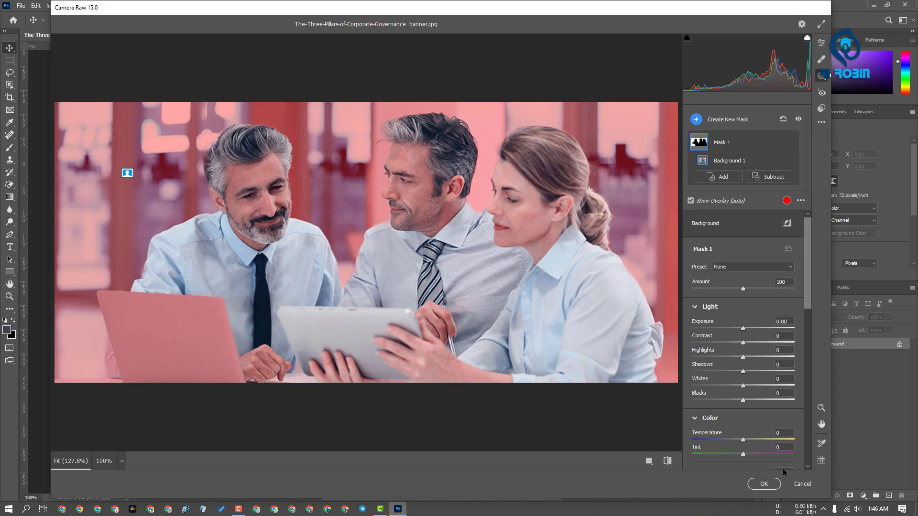
mouse_move(804, 282)
left_mouse_down()
mouse_move(810, 409)
mouse_move(817, 364)
mouse_move(801, 302)
mouse_move(809, 281)
left_mouse_up()
left_click(783, 119)
Try an automatic Subject mask, look over its adjustment settings, and reset all masks.
left_click(710, 141)
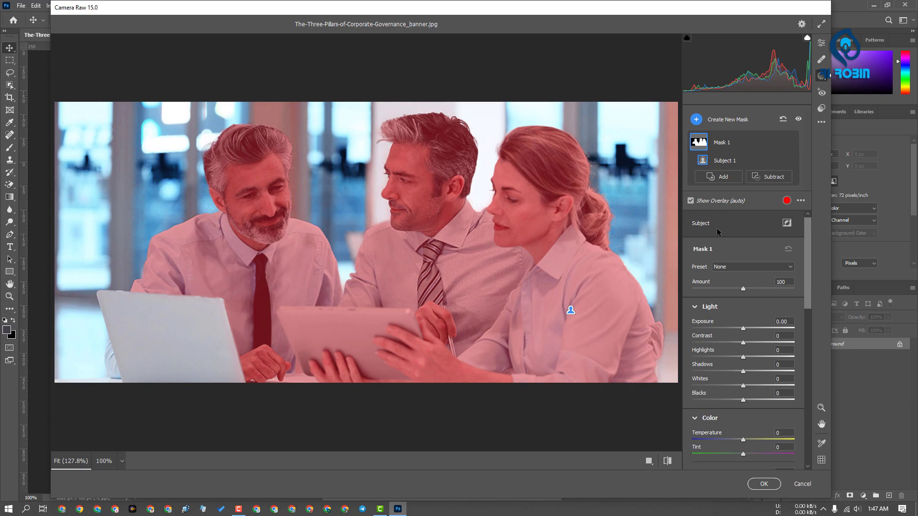
scroll(810, 228, "down", 1)
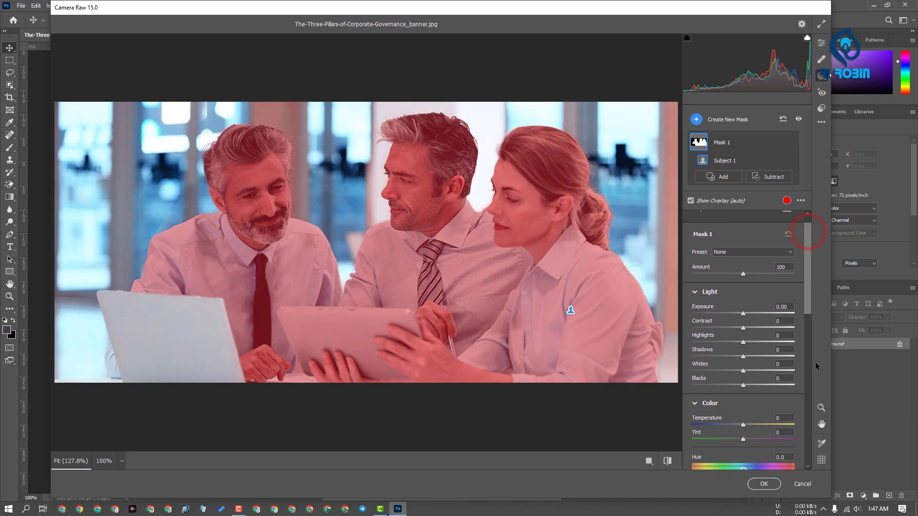
left_click_drag(810, 268, 810, 263)
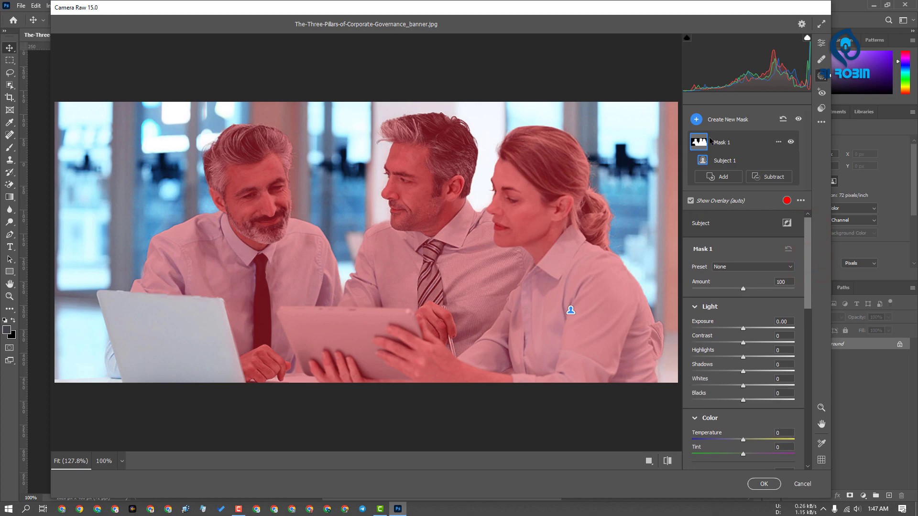
left_click(783, 119)
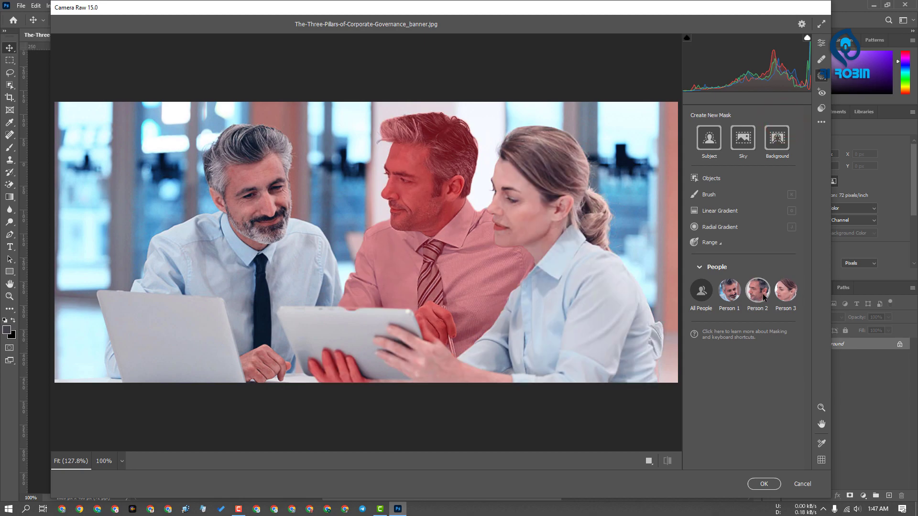
Create a people mask limited to the hair of Person 1, the bearded man.
left_click(730, 292)
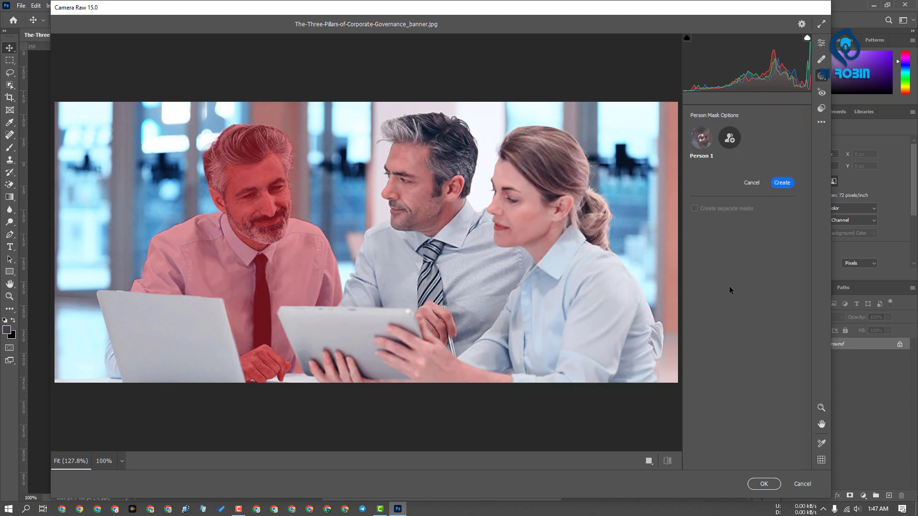
left_click(695, 249)
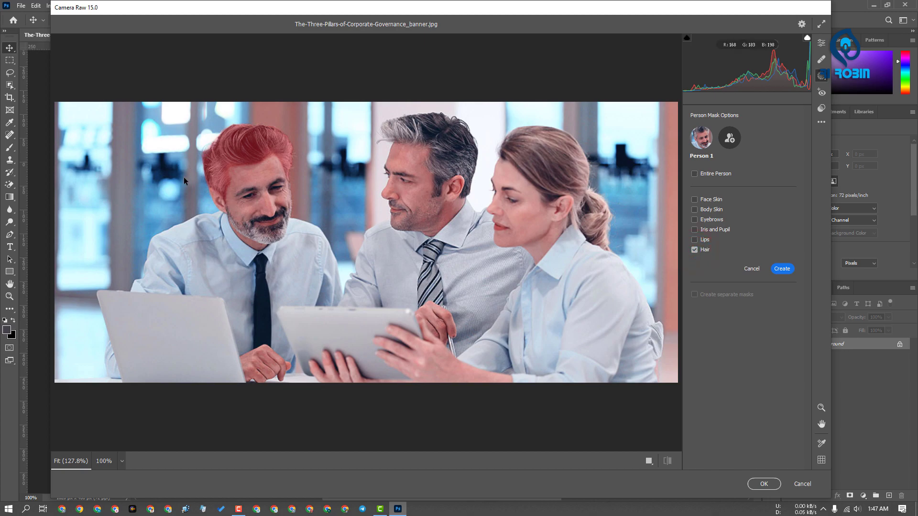
left_click(784, 269)
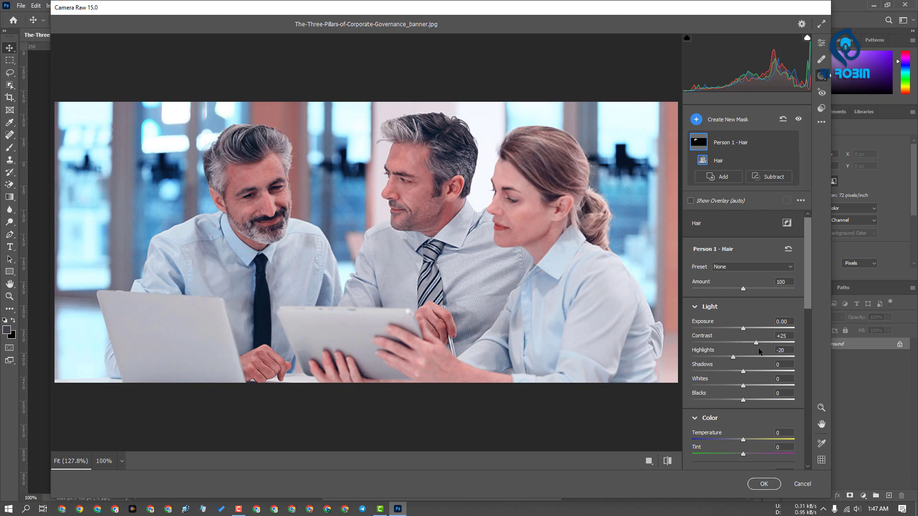
Darken the hair mask with exposure -2.40, contrast -22, highlights 0, blacks -11 and temperature -10, and apply the filter.
left_click_drag(758, 348, 716, 330)
left_click(745, 374)
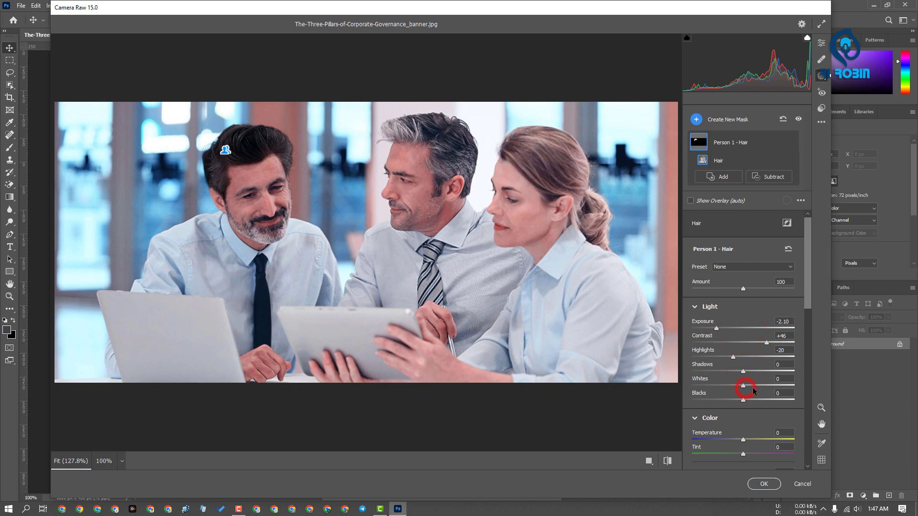
mouse_move(743, 385)
left_mouse_down()
mouse_move(716, 386)
mouse_move(728, 385)
left_mouse_up()
left_click(743, 401)
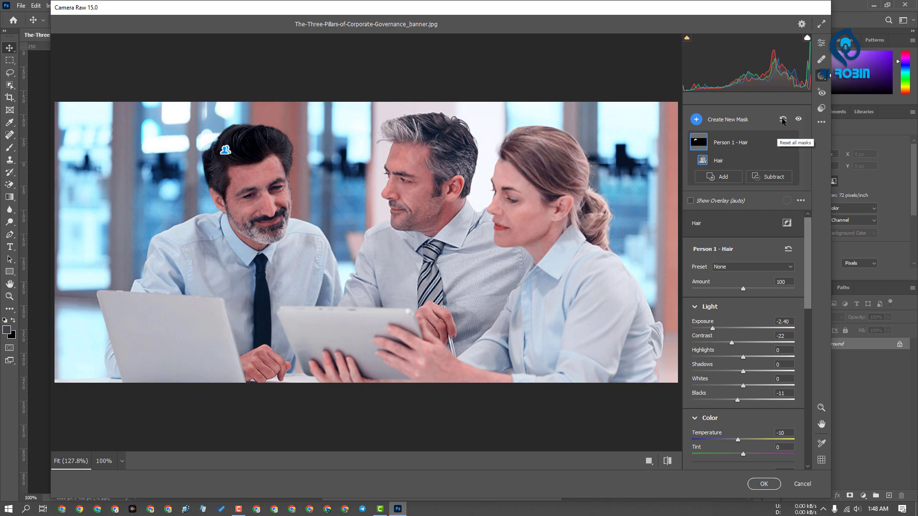
scroll(807, 355, "down", 3)
left_click(764, 485)
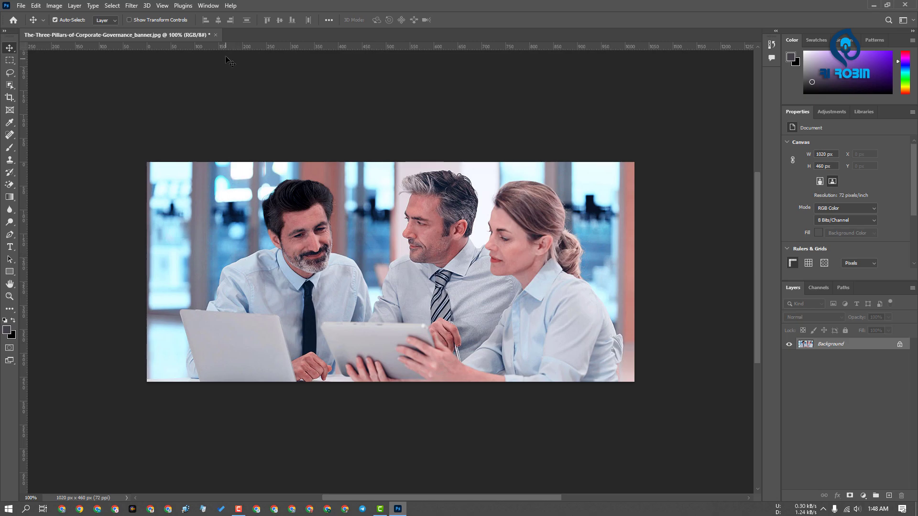
Close the group photo and open the recent file cox-sea-beach-pic-06-resize.jpeg.
left_click(215, 35)
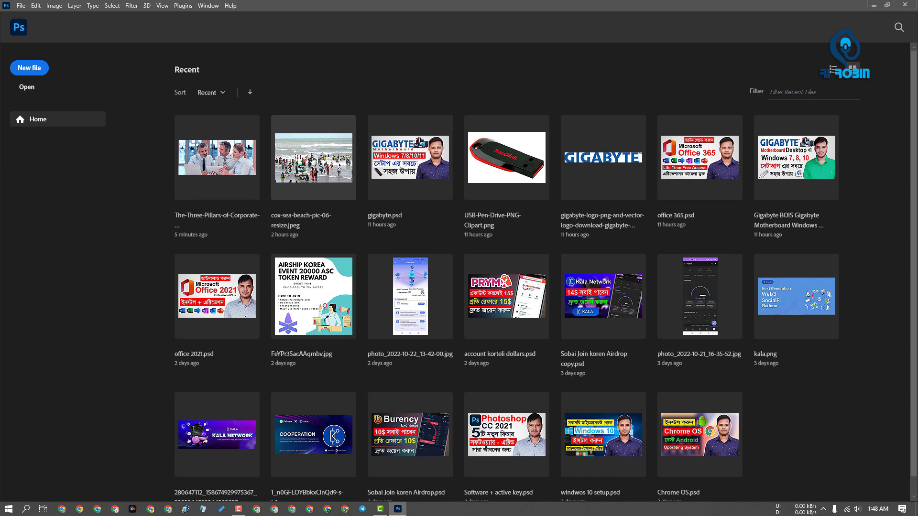
left_click(311, 156)
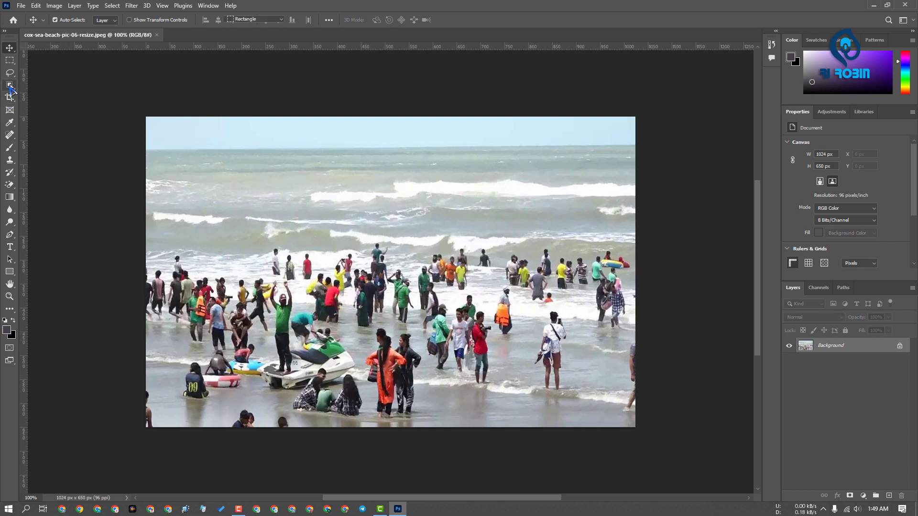
Select the standing man in the white shirt with the Object Selection tool and try removing him with a Content-Aware fill at 100% opacity.
left_click(9, 85)
left_click(65, 87)
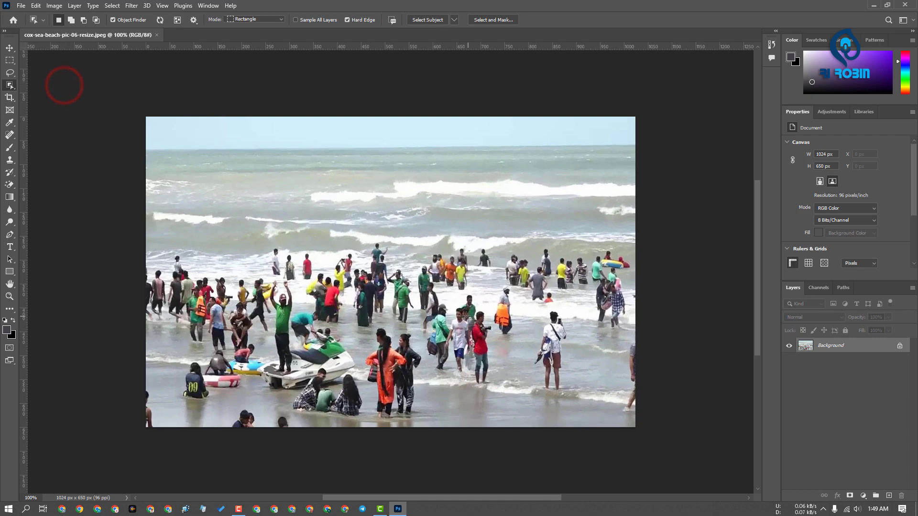
left_click_drag(537, 307, 574, 394)
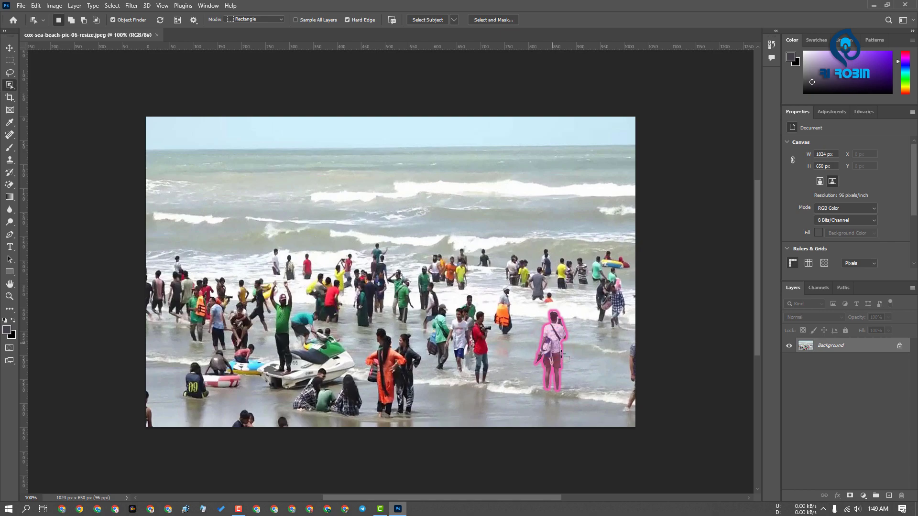
left_click(546, 357)
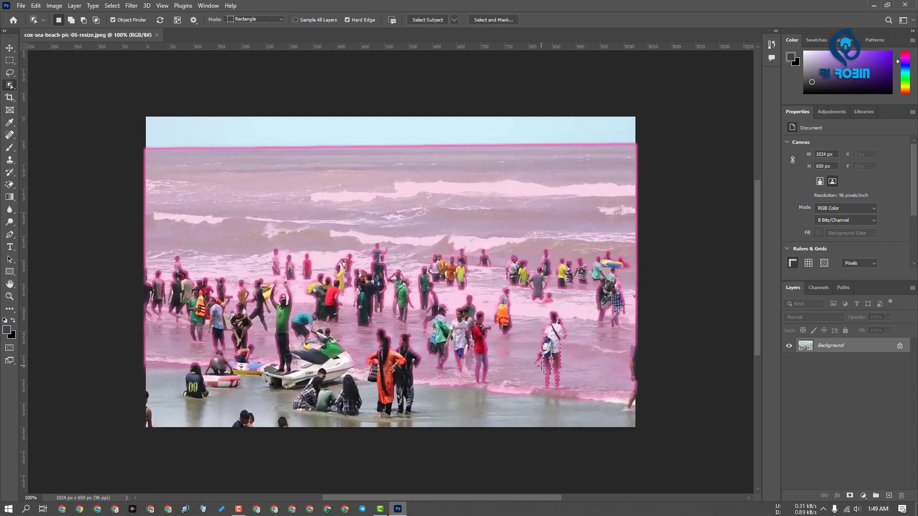
key("shift+BackSpace")
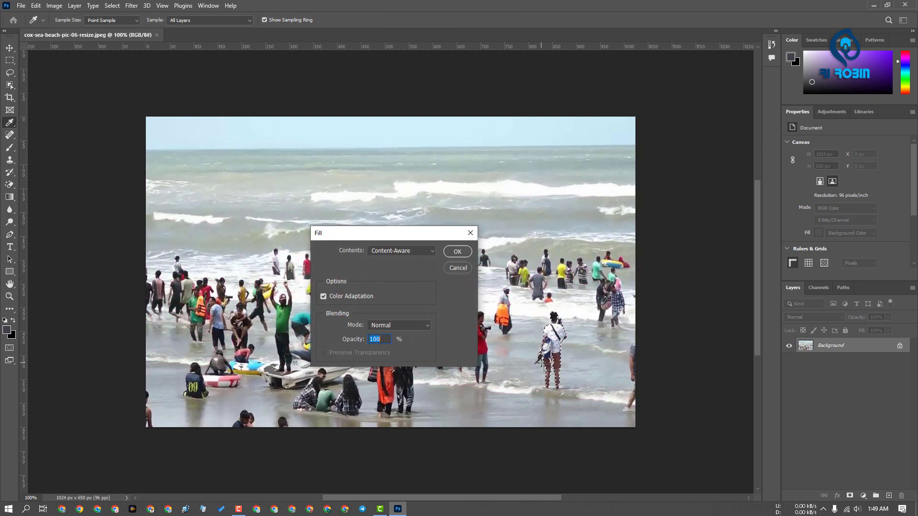
left_click(463, 252)
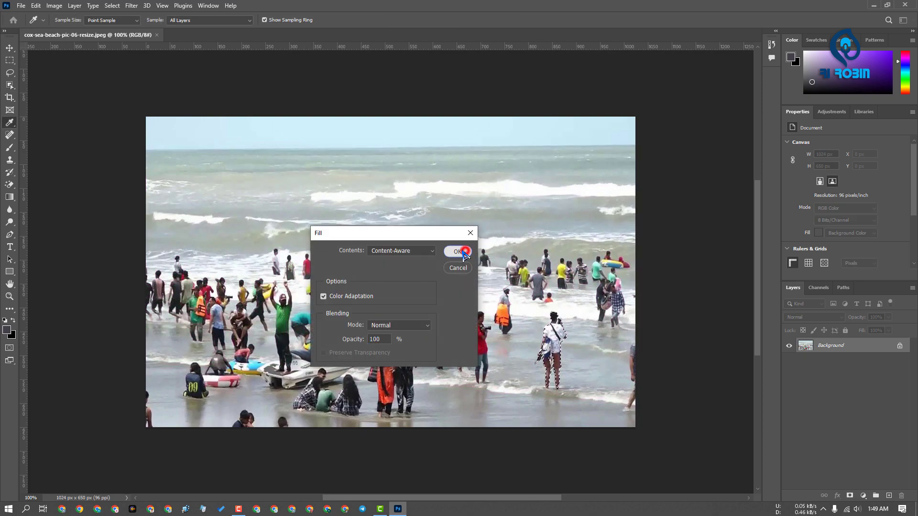
left_click(583, 349)
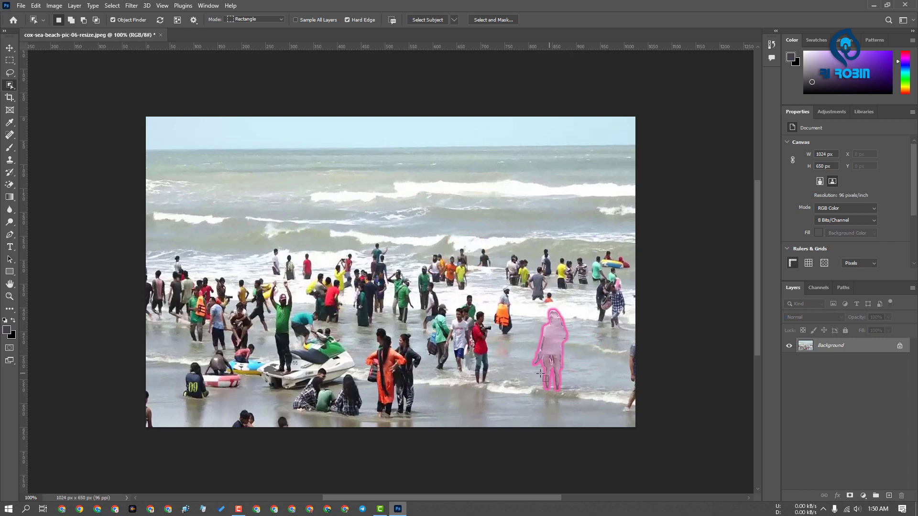
left_click(520, 359)
Select a rectangular area around the man in the white shirt and remove him with Delete and Fill Selection.
left_click(9, 60)
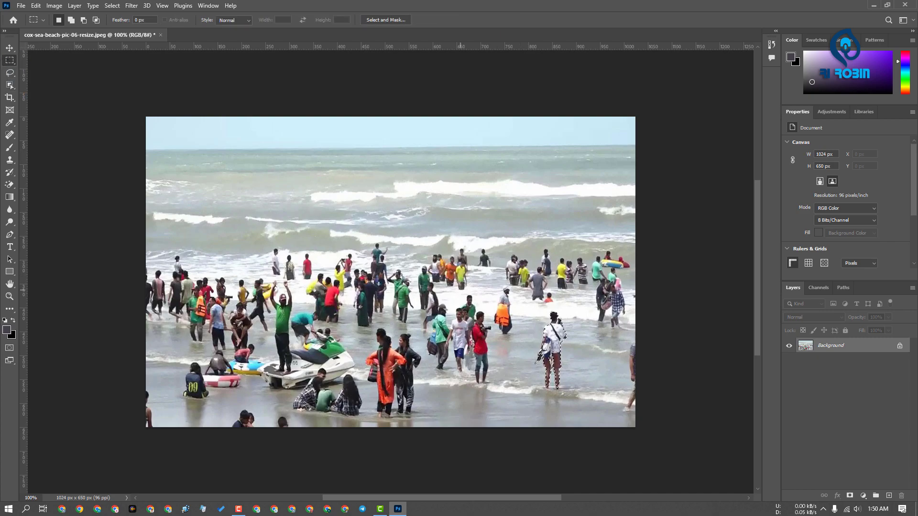
left_click(275, 242)
left_click_drag(531, 307, 575, 397)
right_click(564, 338)
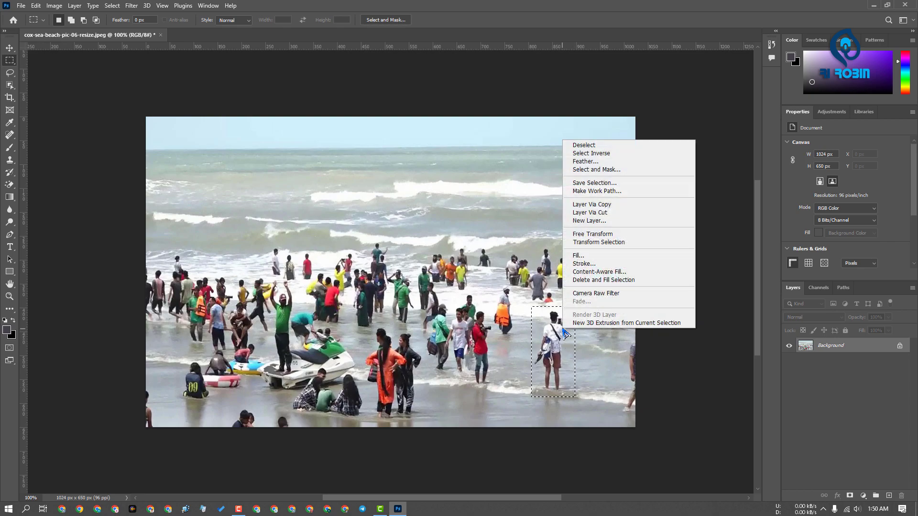
left_click(621, 281)
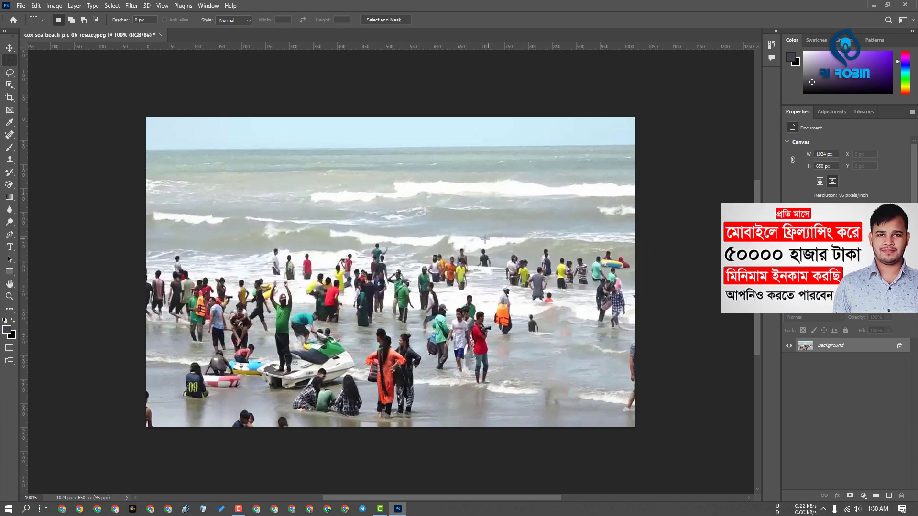
Select the lone dark figure standing far out in the waves and apply Delete and Fill Selection.
left_click_drag(474, 244, 495, 272)
right_click(487, 257)
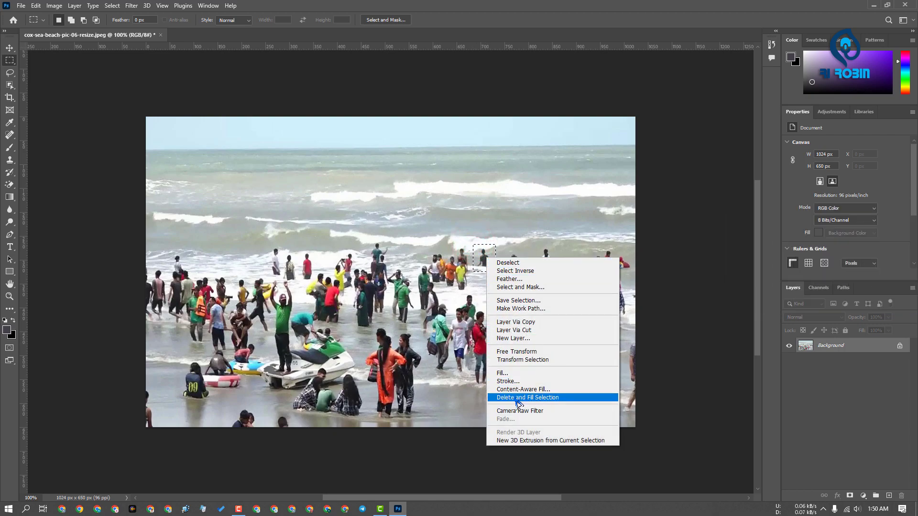
left_click(549, 399)
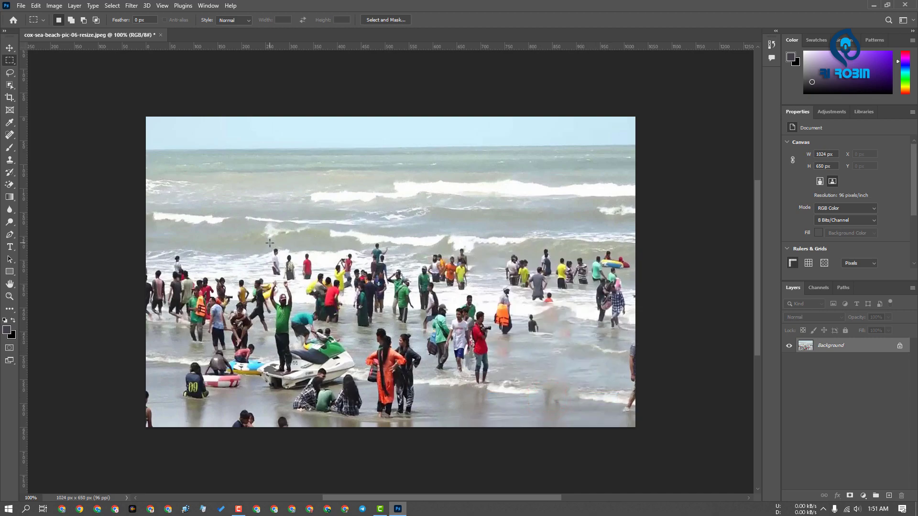
Select the distant bather in the red shirt and try Delete and Fill Selection on that area.
left_click_drag(298, 249, 311, 275)
right_click(308, 260)
left_click(379, 382)
Undo the Delete and Fill removals made on the beach photo.
key("ctrl+z")
key("ctrl+z")
key("ctrl+z")
key("ctrl+z")
key("ctrl+z")
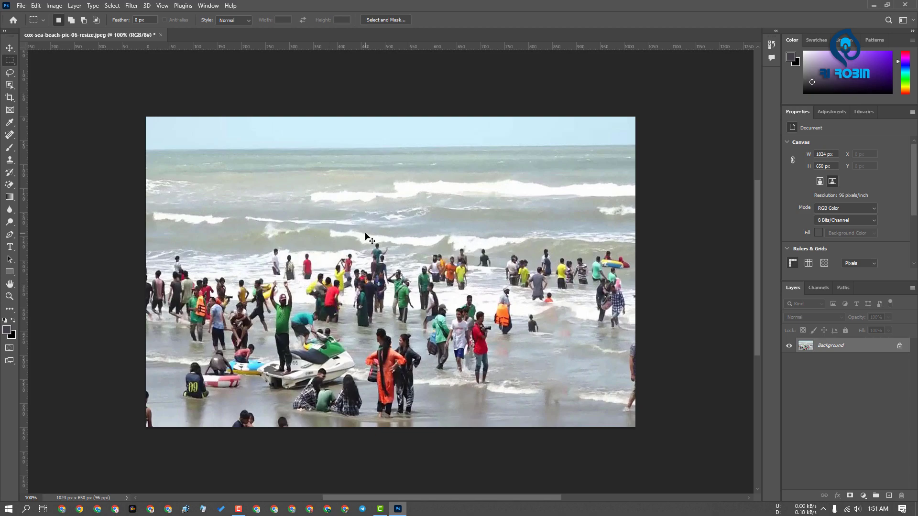
left_click(560, 260)
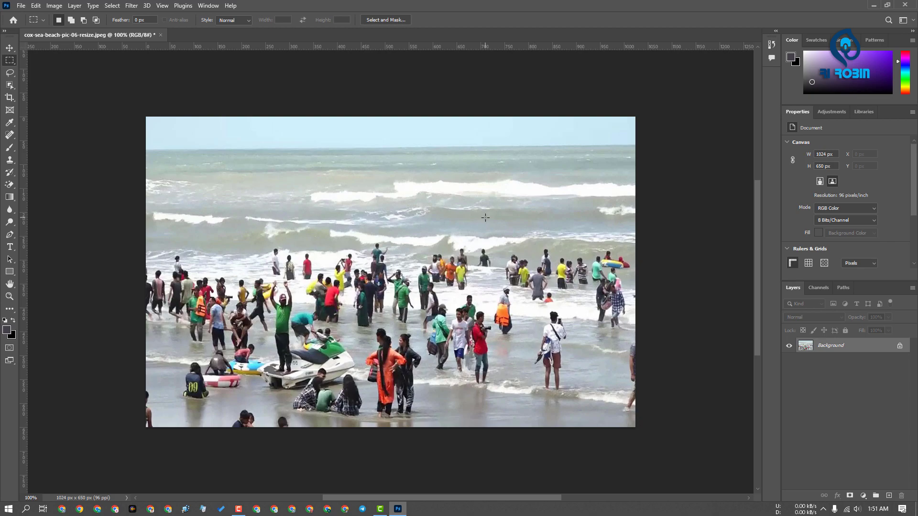
left_click(10, 48)
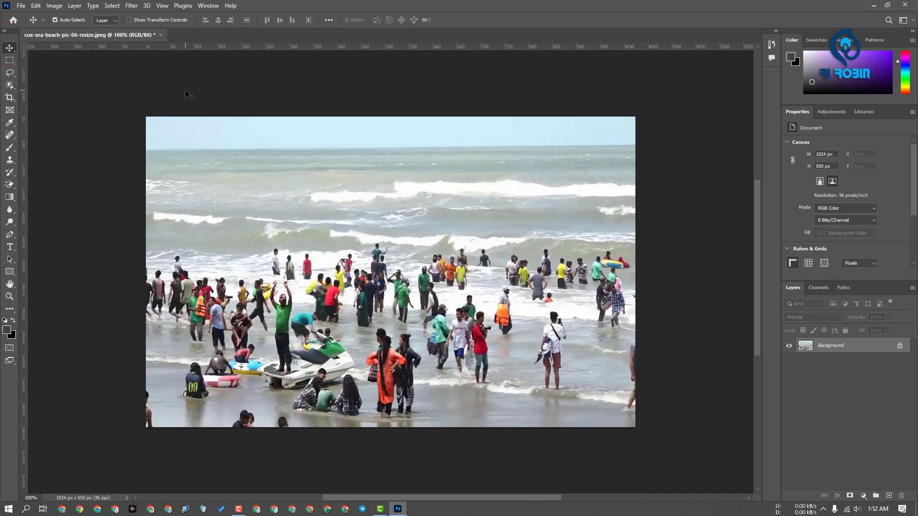
left_click(132, 6)
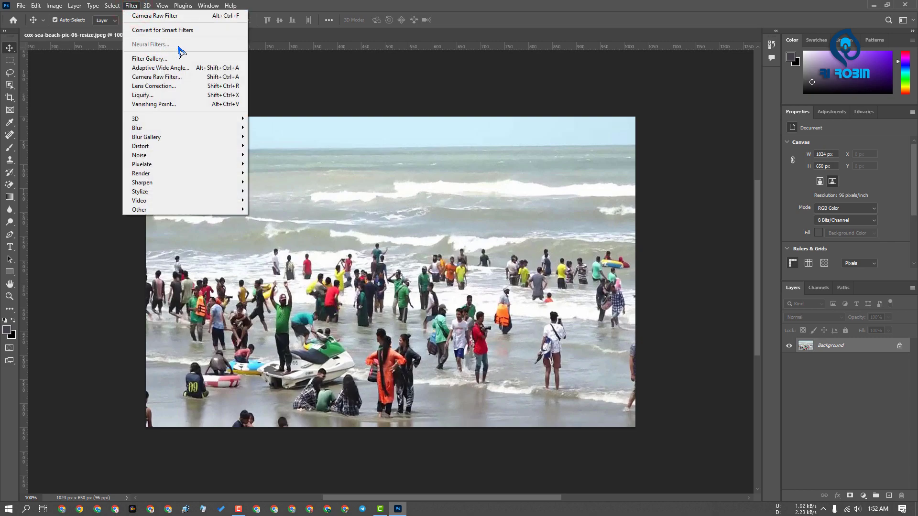
left_click(529, 232)
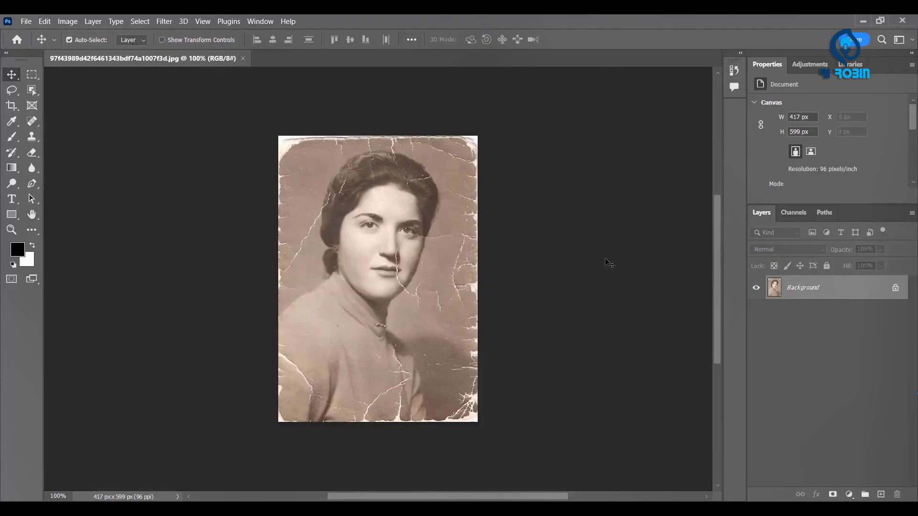
Open Neural Filters on the old scratched portrait and enable Photo Restoration with scratch reduction set to 24.
left_click(165, 22)
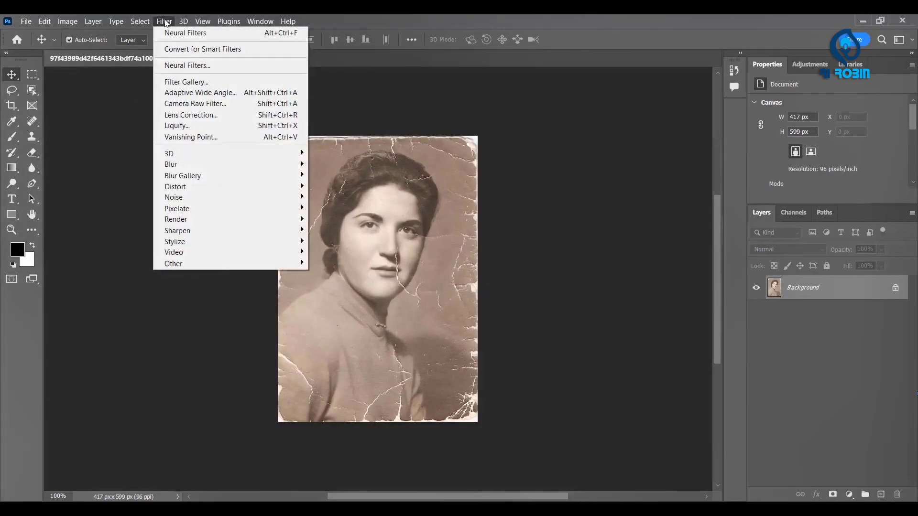
left_click(184, 66)
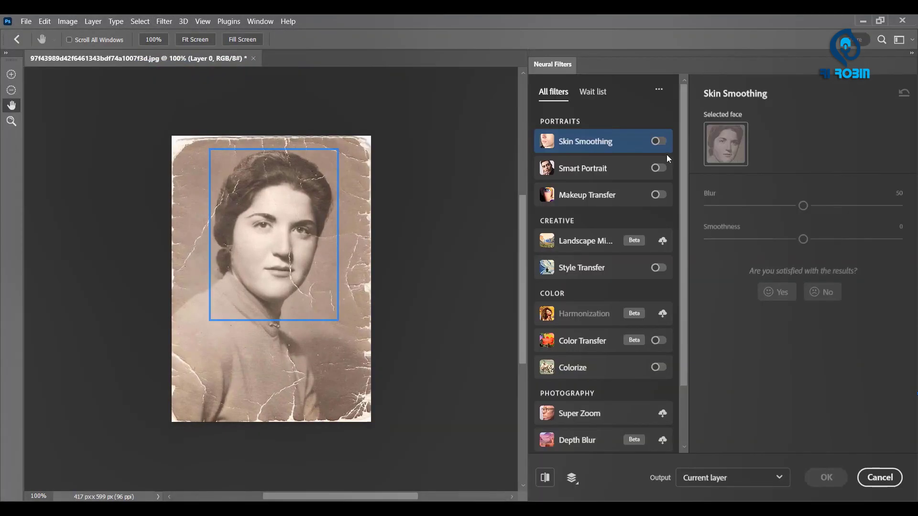
scroll(653, 196, "down", 3)
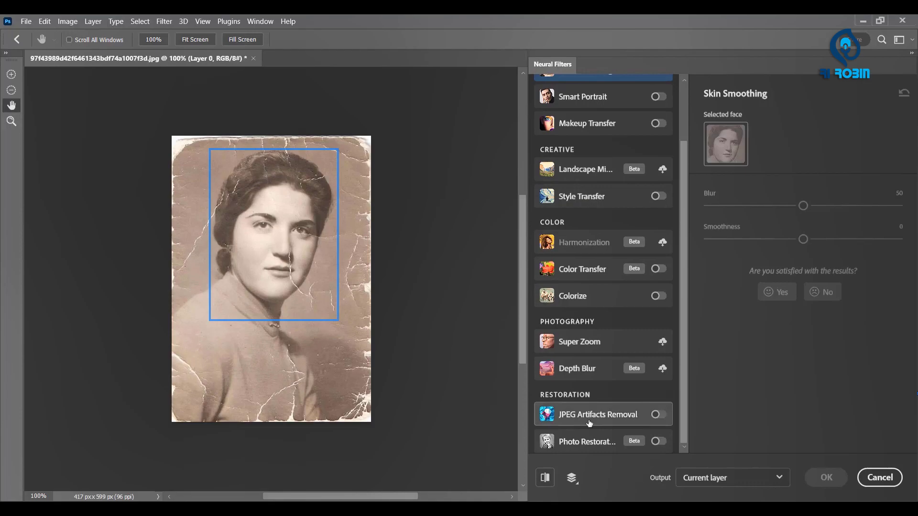
left_click(589, 443)
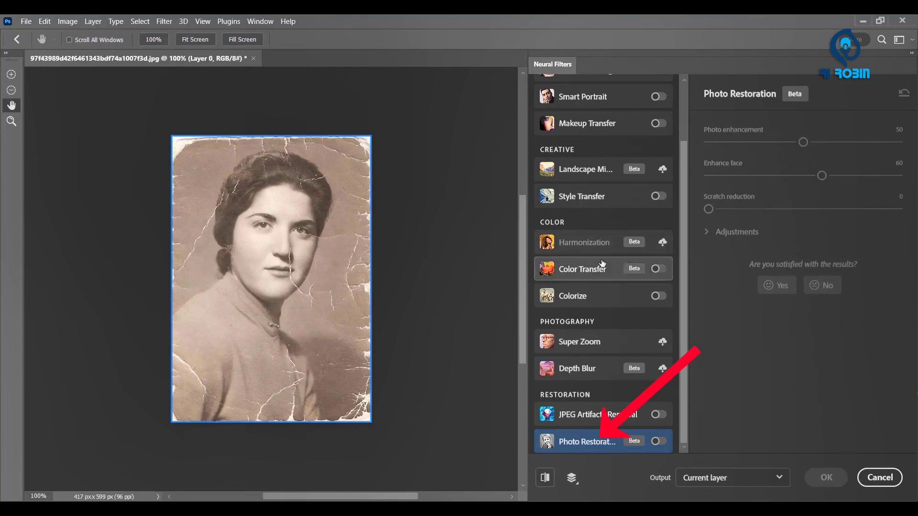
mouse_move(602, 264)
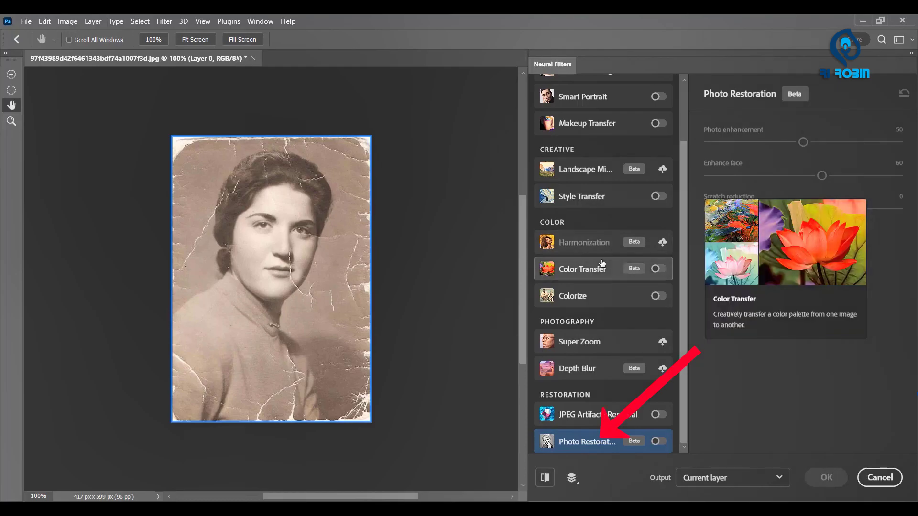
left_click(659, 442)
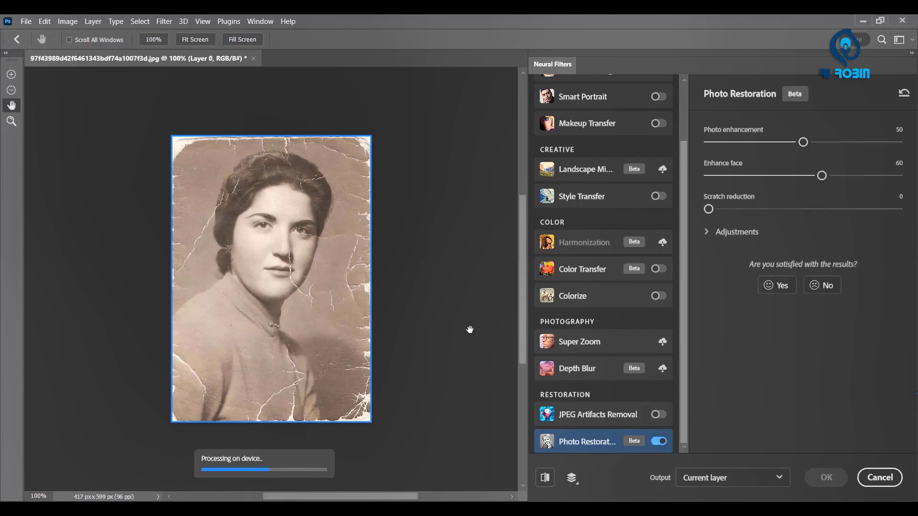
left_click(658, 442)
left_click(657, 442)
left_click(657, 442)
left_click(657, 442)
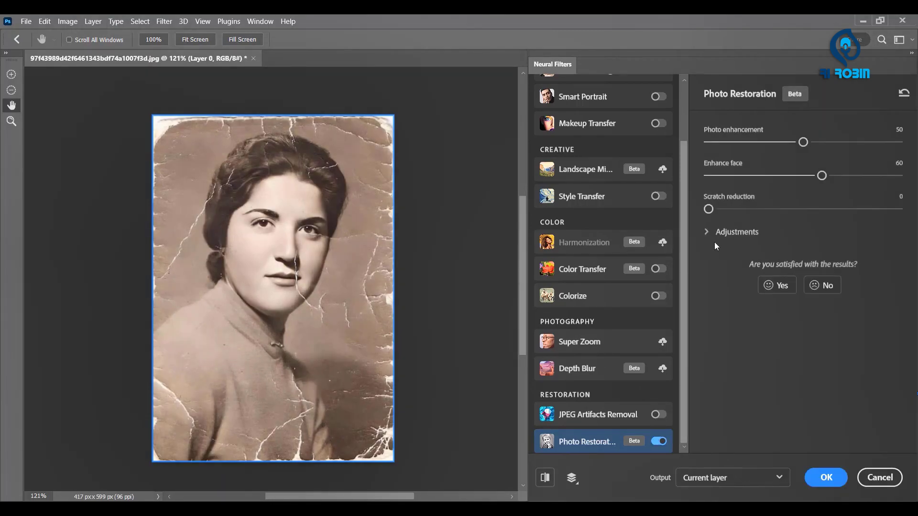
left_click_drag(709, 209, 754, 210)
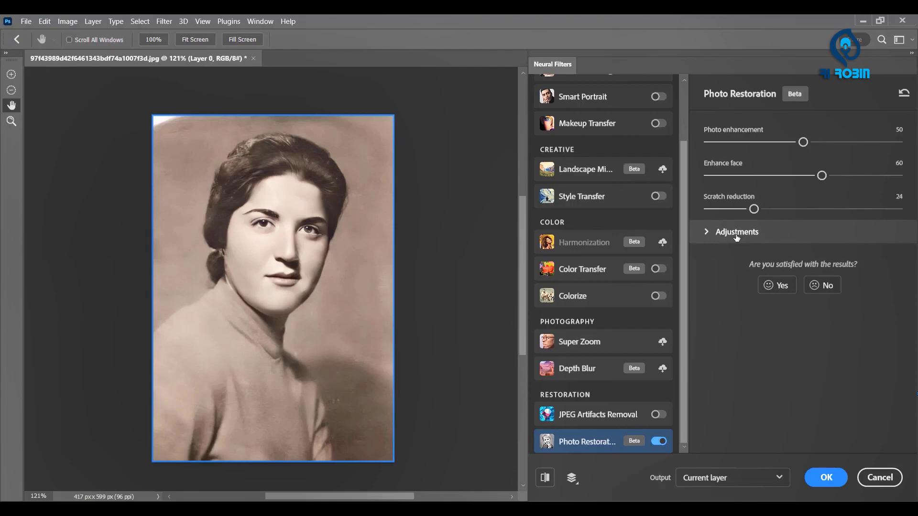
Enable the Colorize filter with automatic coloring on the portrait and apply the neural filters to the current layer.
left_click(583, 296)
left_click(658, 296)
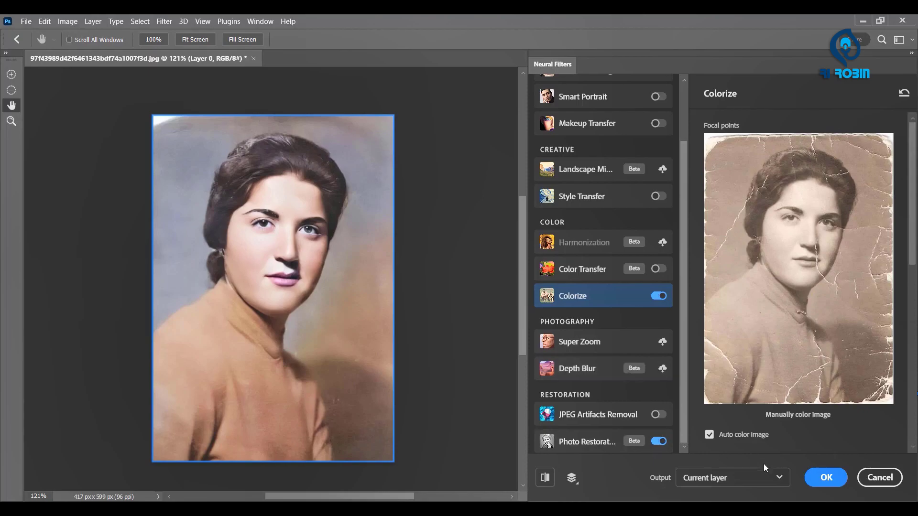
left_click(819, 483)
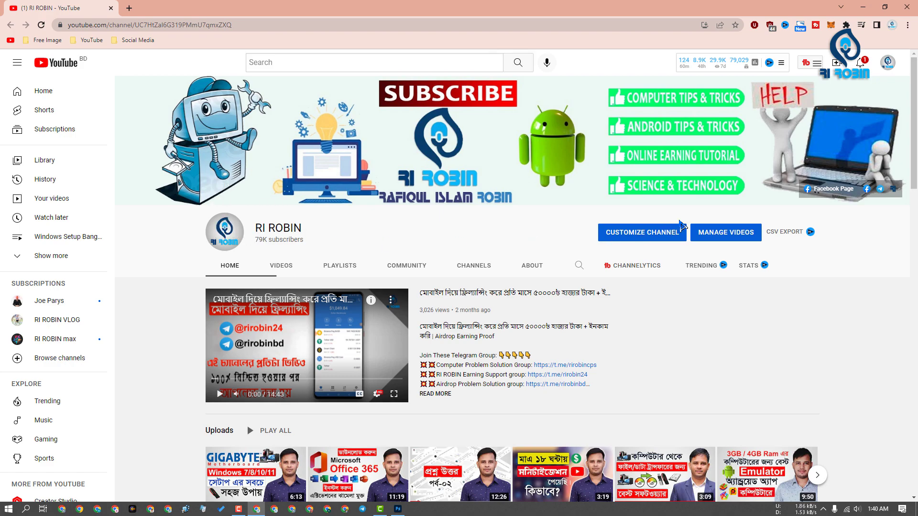
Look through the uploads, playlists and popular videos on the YouTube channel page in the browser.
scroll(915, 139, "down", 1)
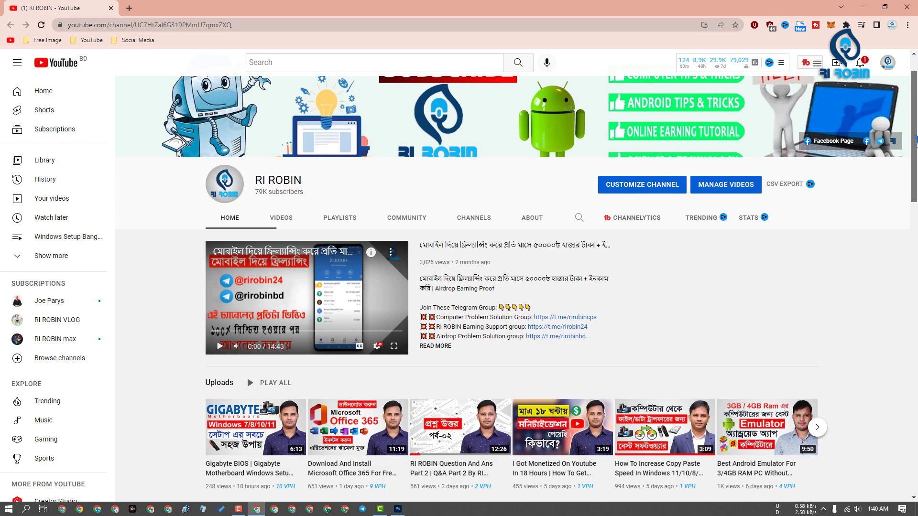
left_click_drag(916, 139, 911, 214)
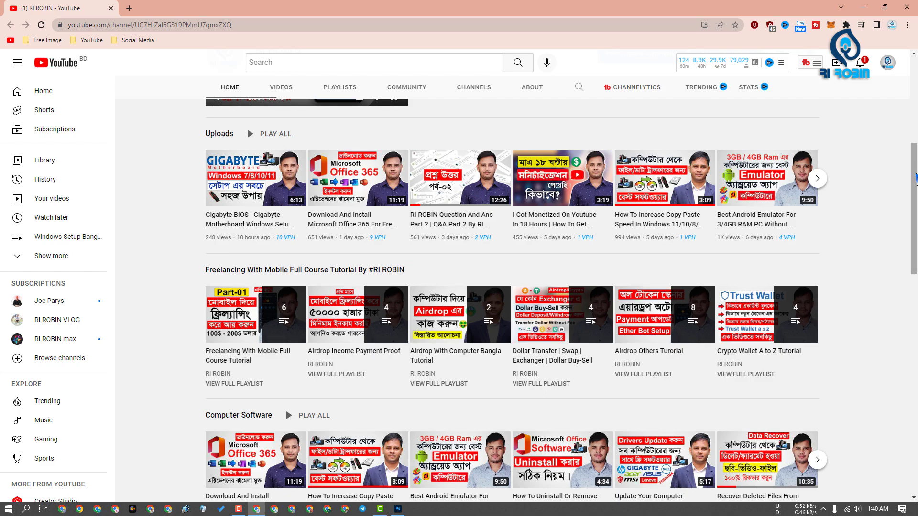
left_click_drag(915, 163, 917, 366)
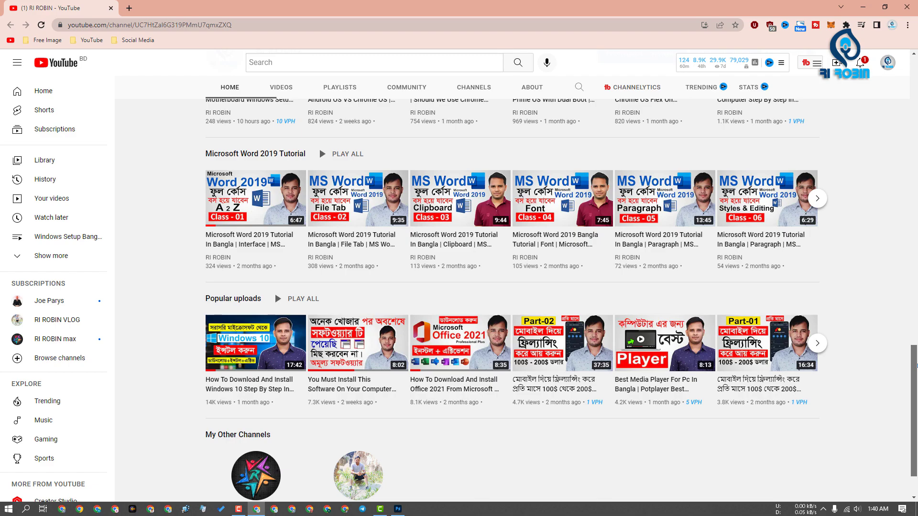